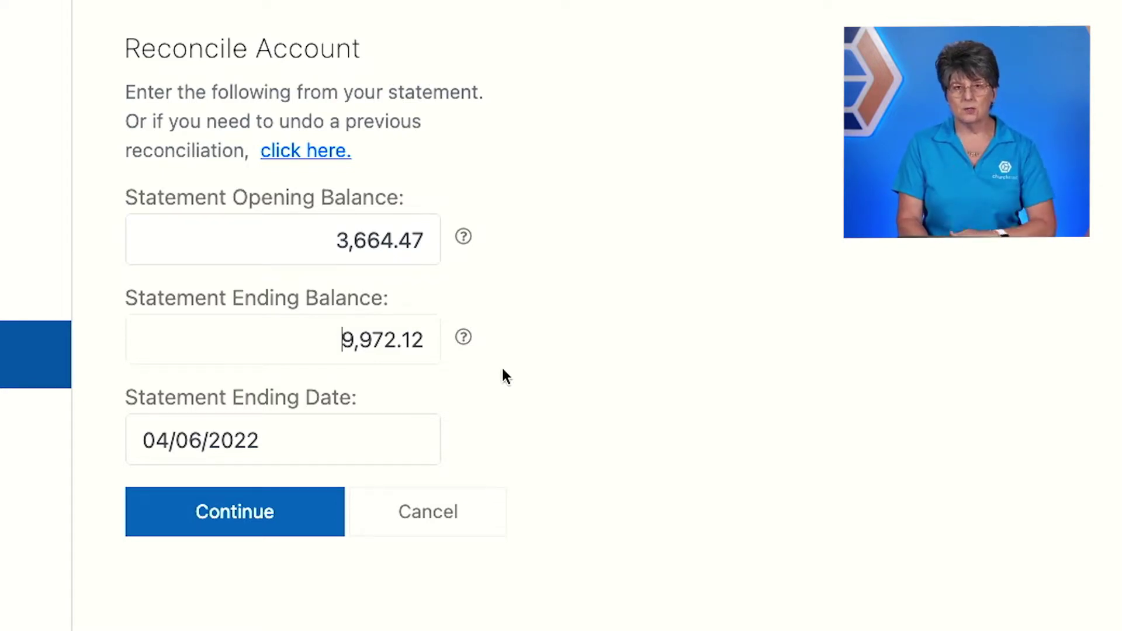
scroll(206, 430, down, 1)
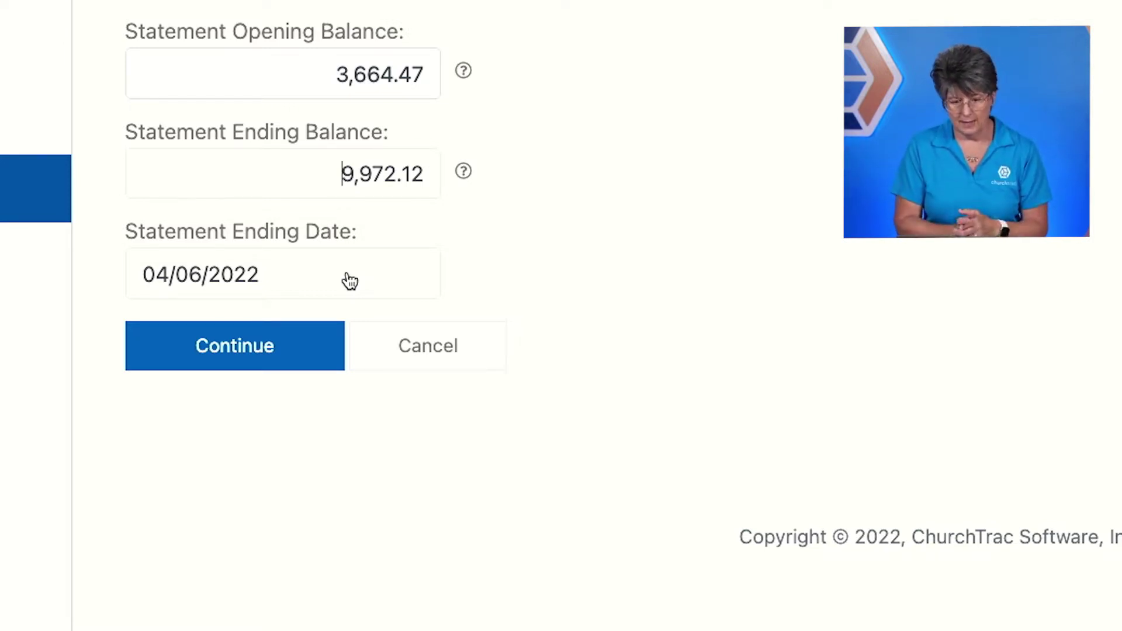
click(349, 281)
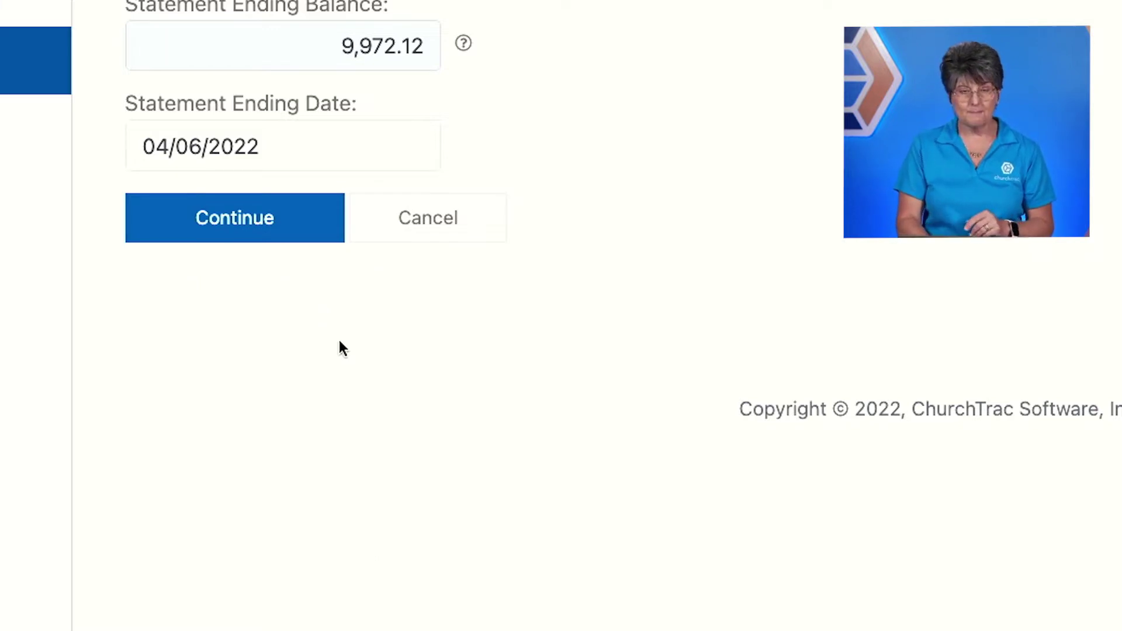
click(259, 221)
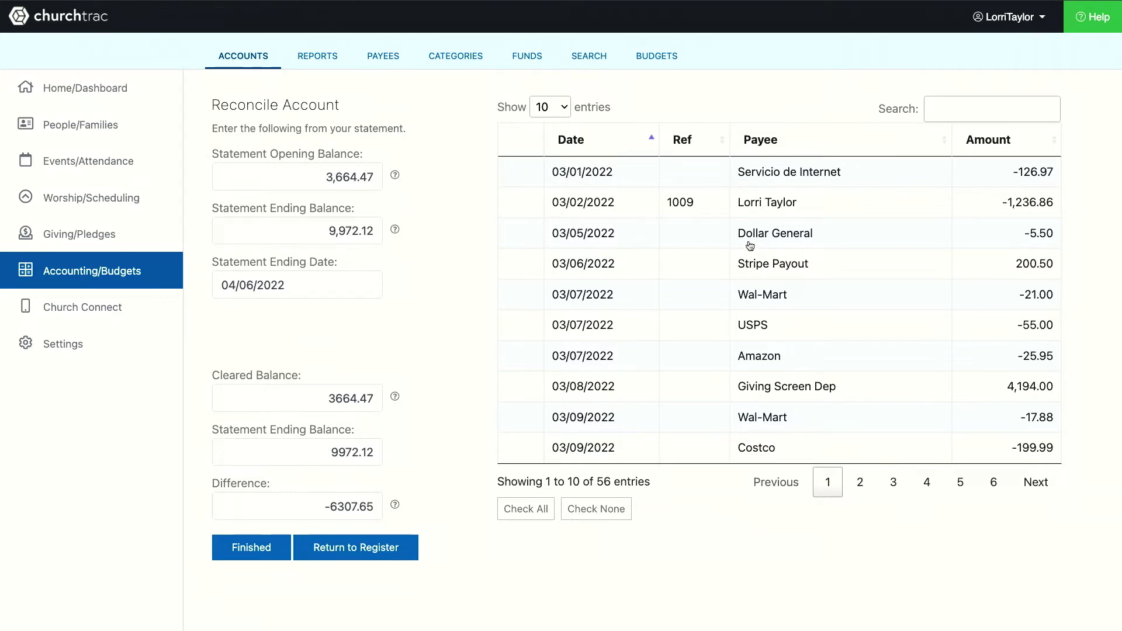
click(554, 108)
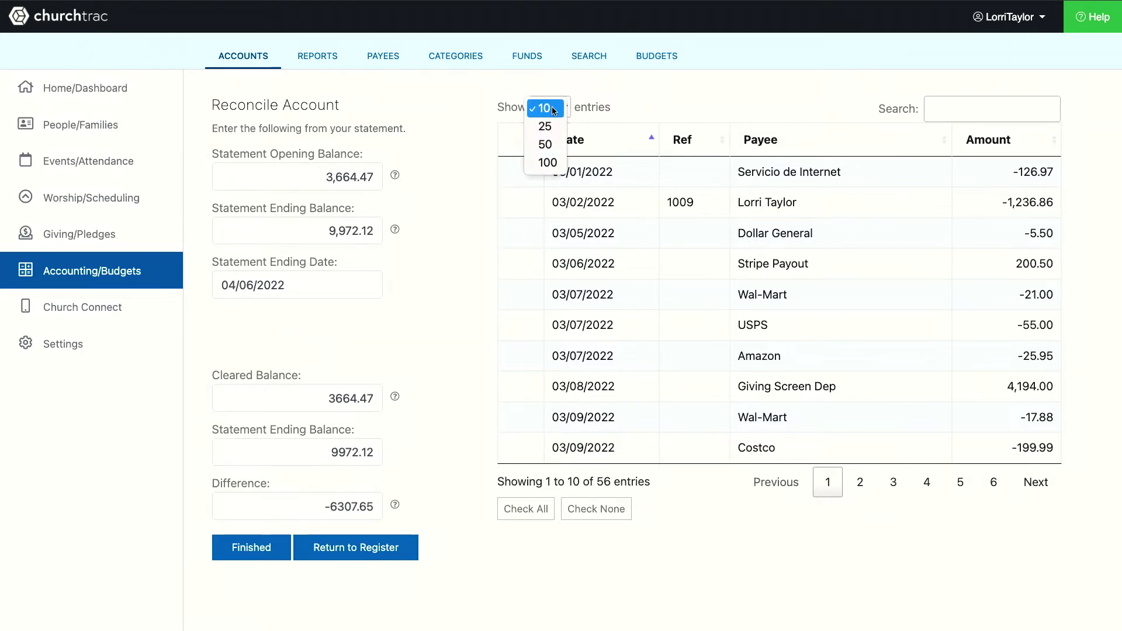
click(547, 163)
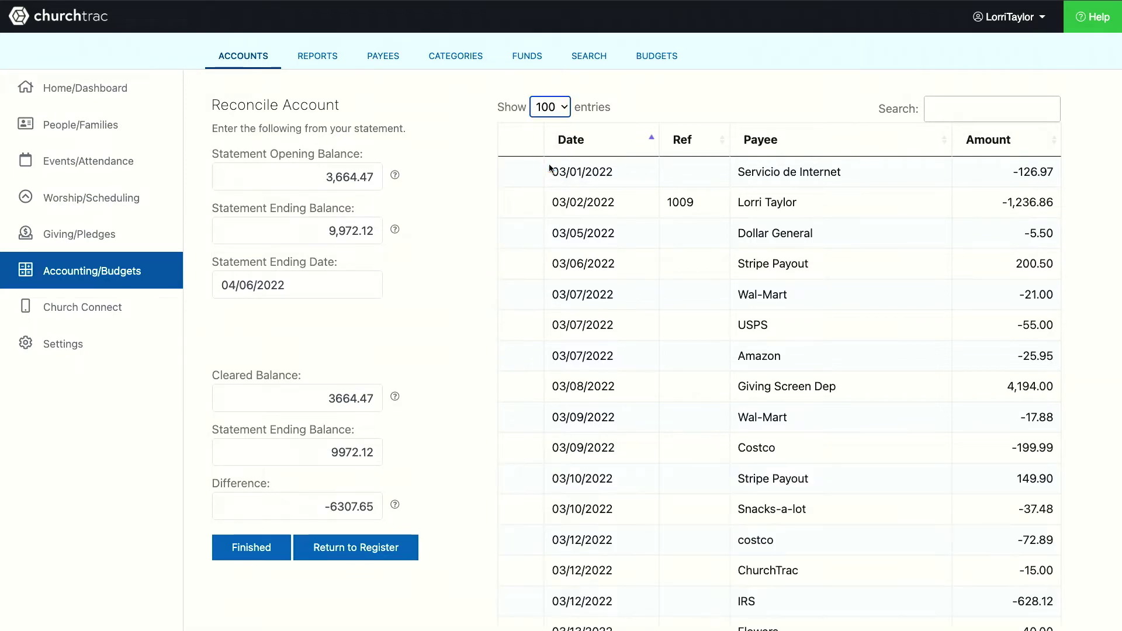
scroll(640, 174, down, 2)
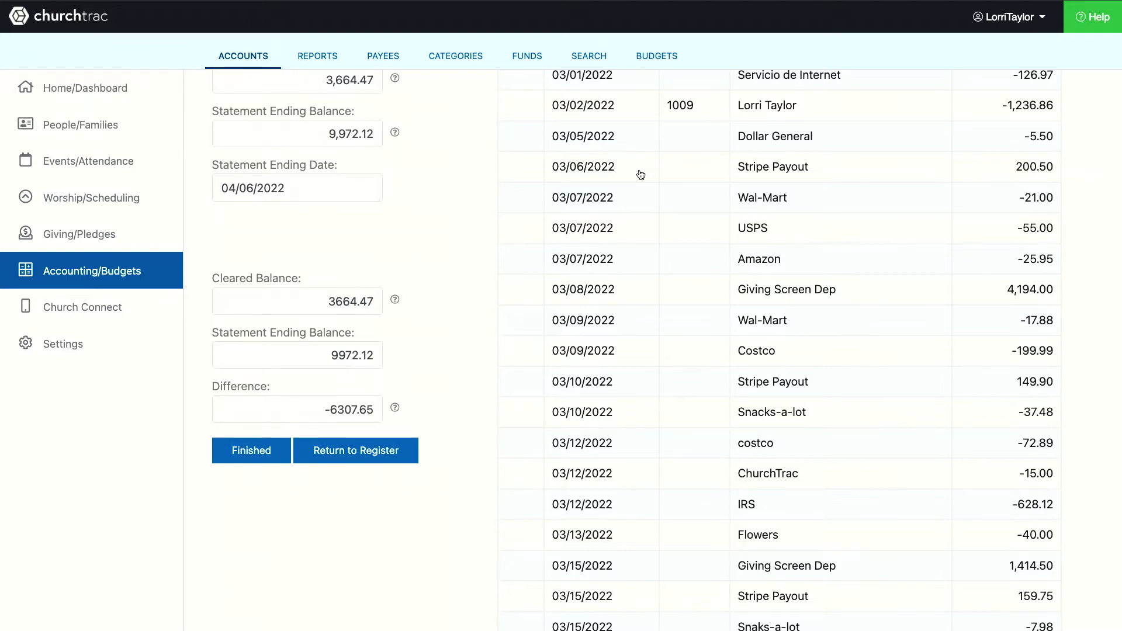
scroll(641, 174, up, 2)
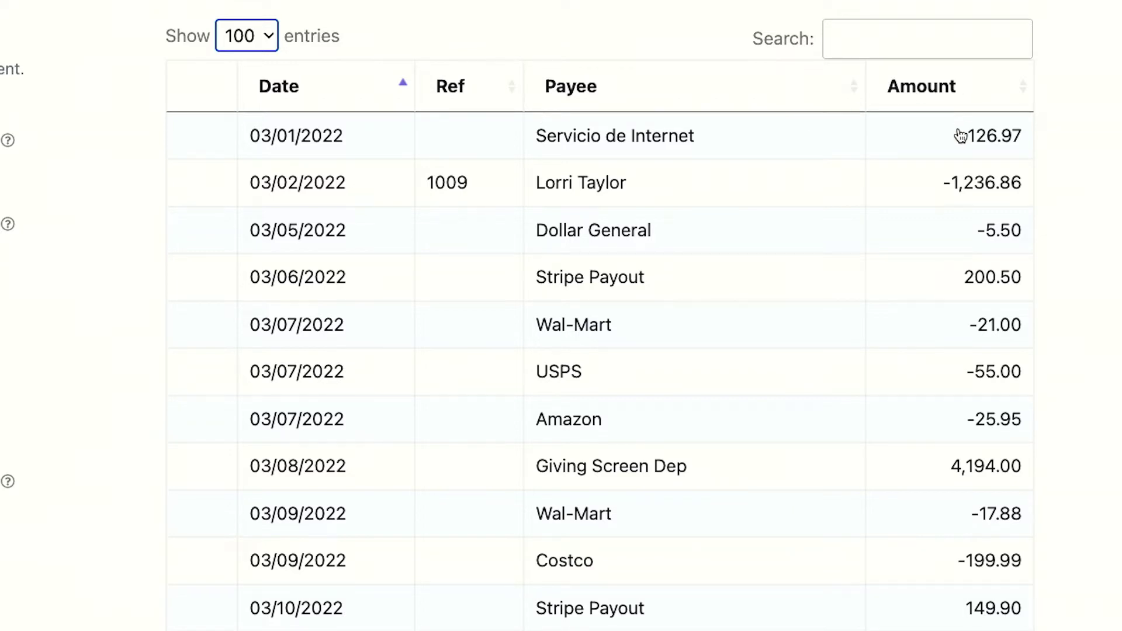
click(483, 89)
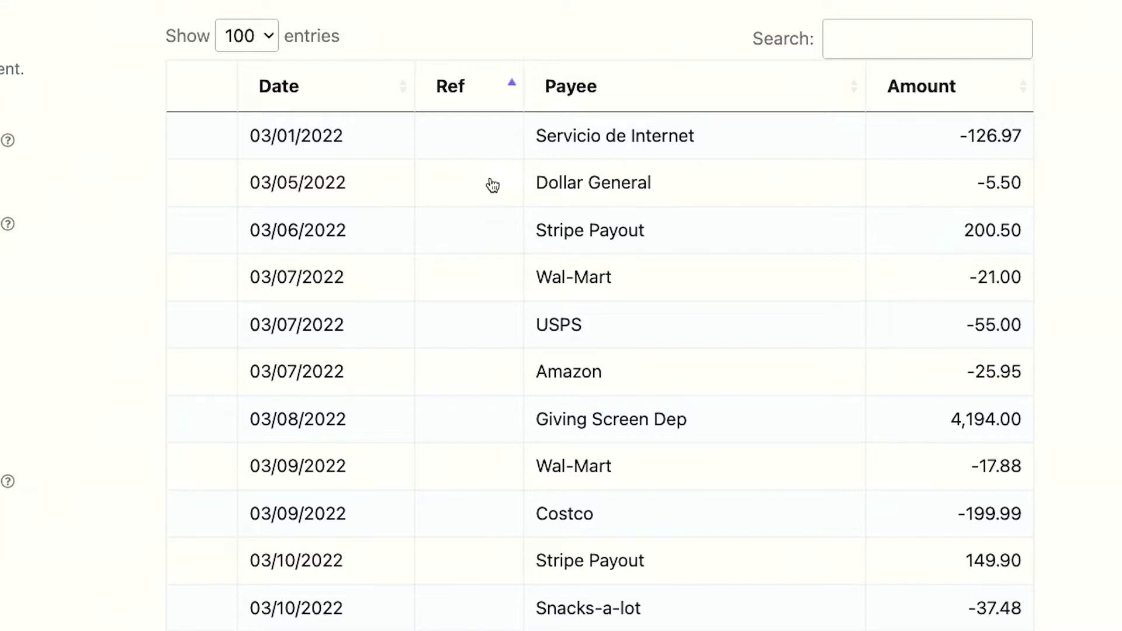
scroll(493, 186, down, 15)
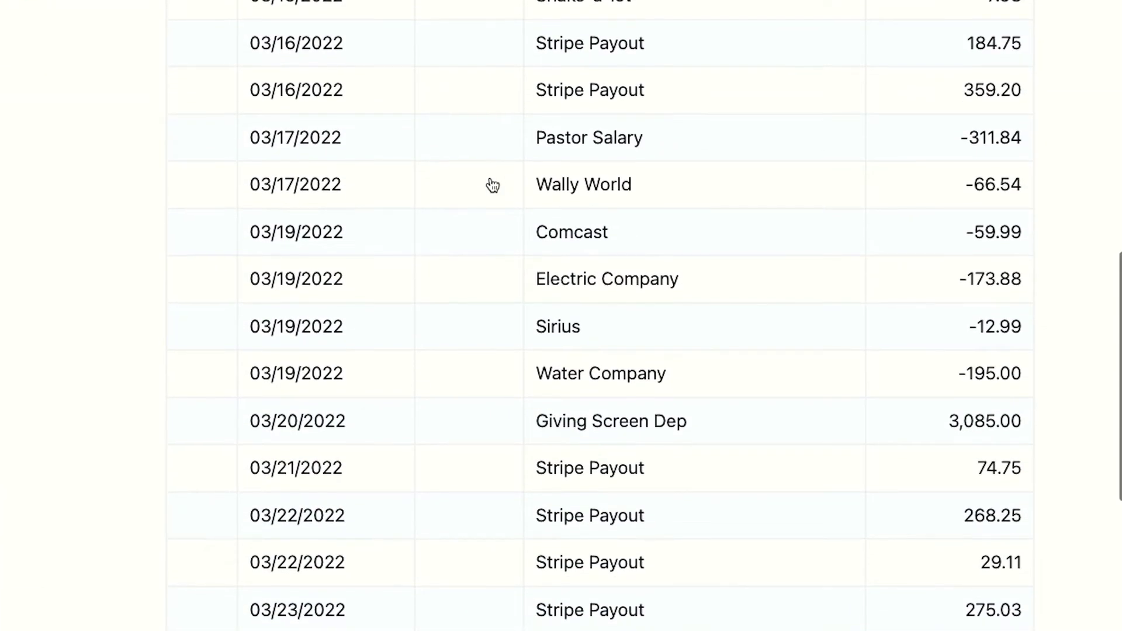
scroll(493, 185, down, 20)
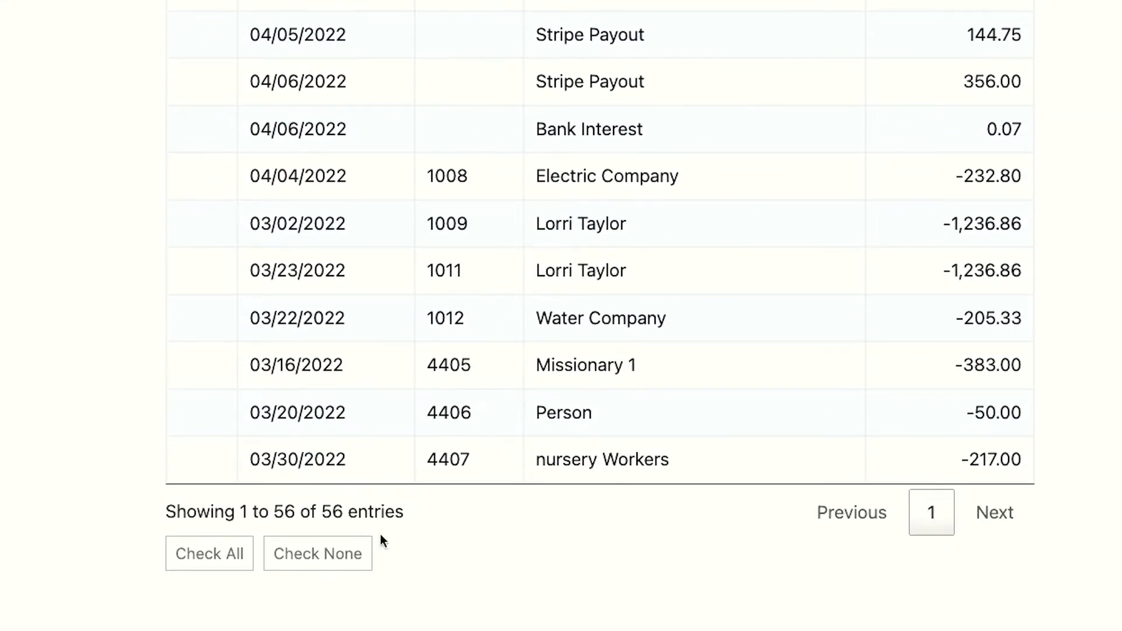
scroll(380, 534, up, 15)
scroll(380, 534, down, 2)
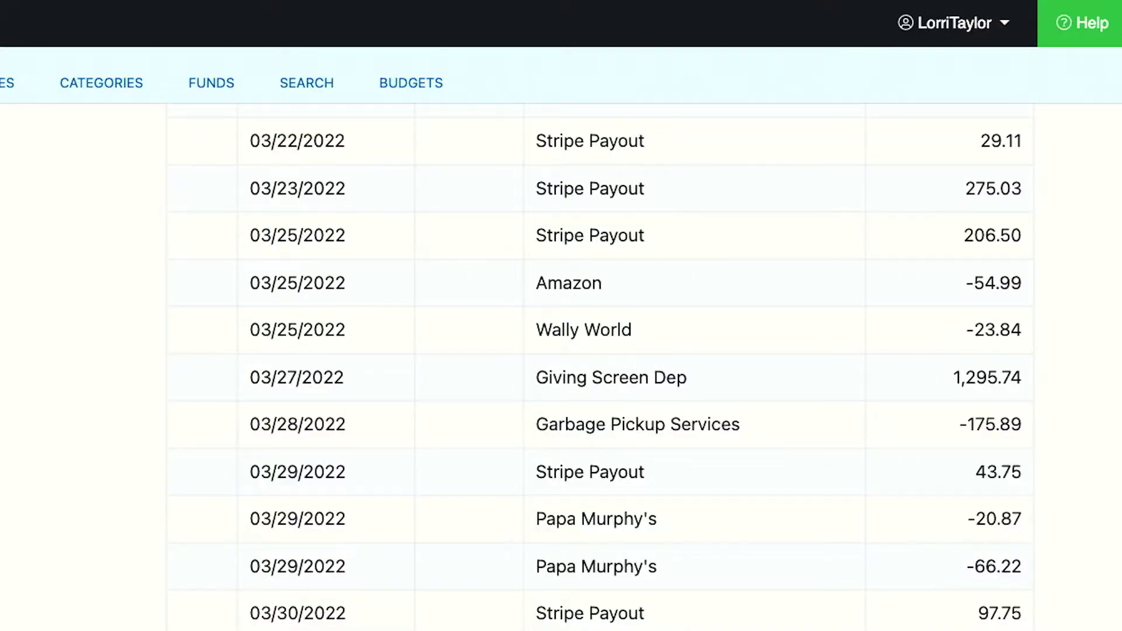
scroll(566, 573, down, 8)
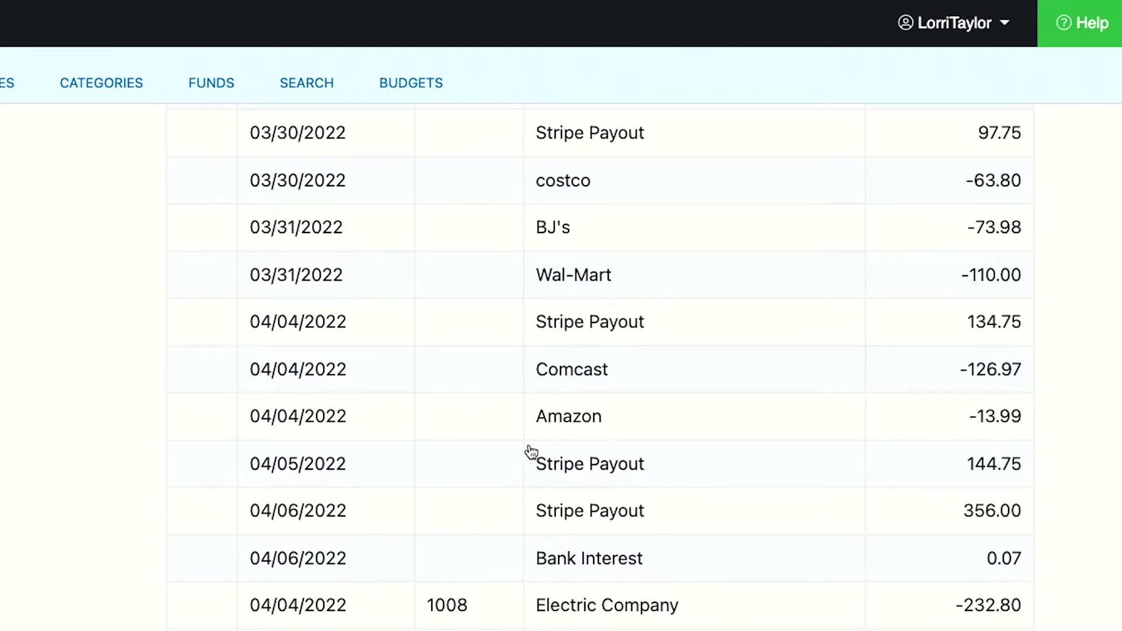
click(221, 472)
click(220, 526)
click(221, 570)
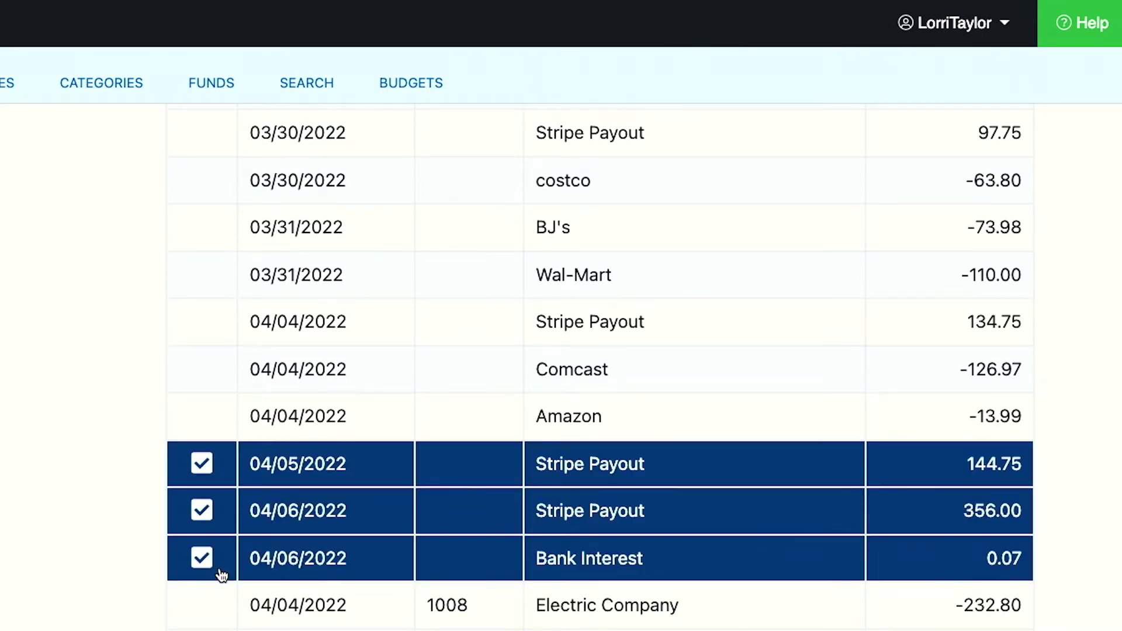
click(206, 560)
scroll(466, 485, up, 8)
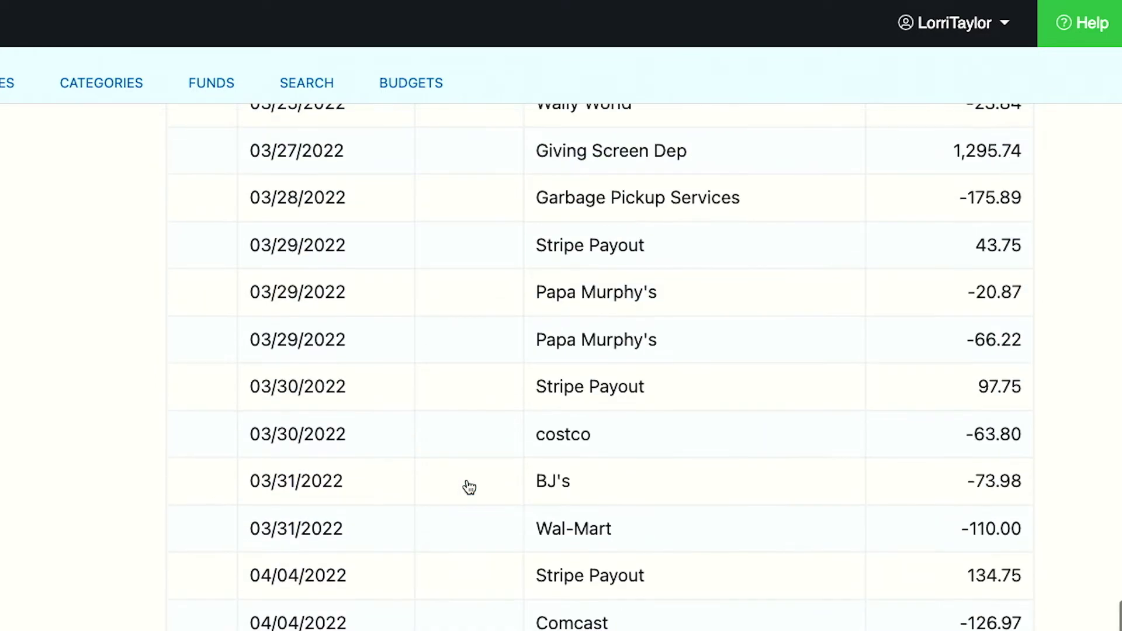
scroll(469, 486, up, 3)
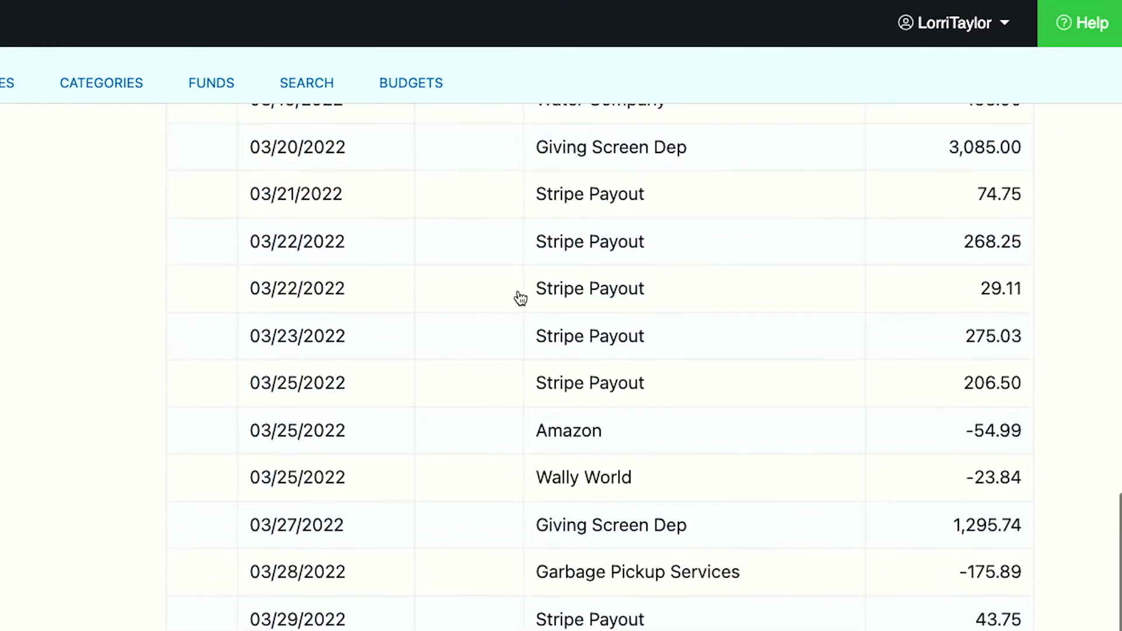
click(205, 241)
click(204, 290)
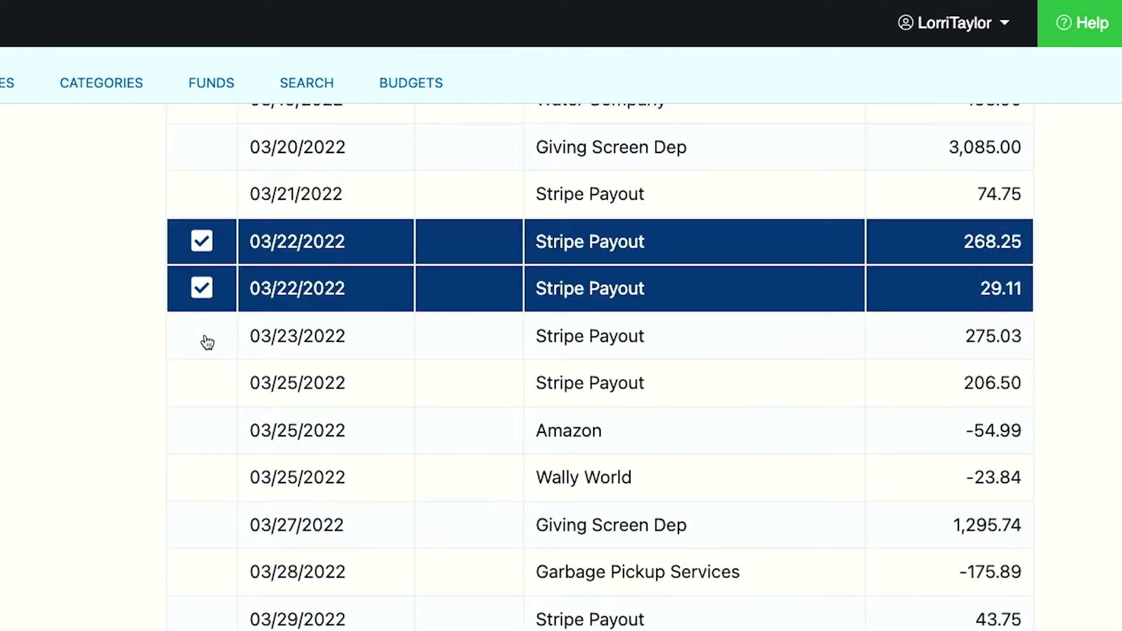
click(206, 339)
click(205, 383)
click(202, 185)
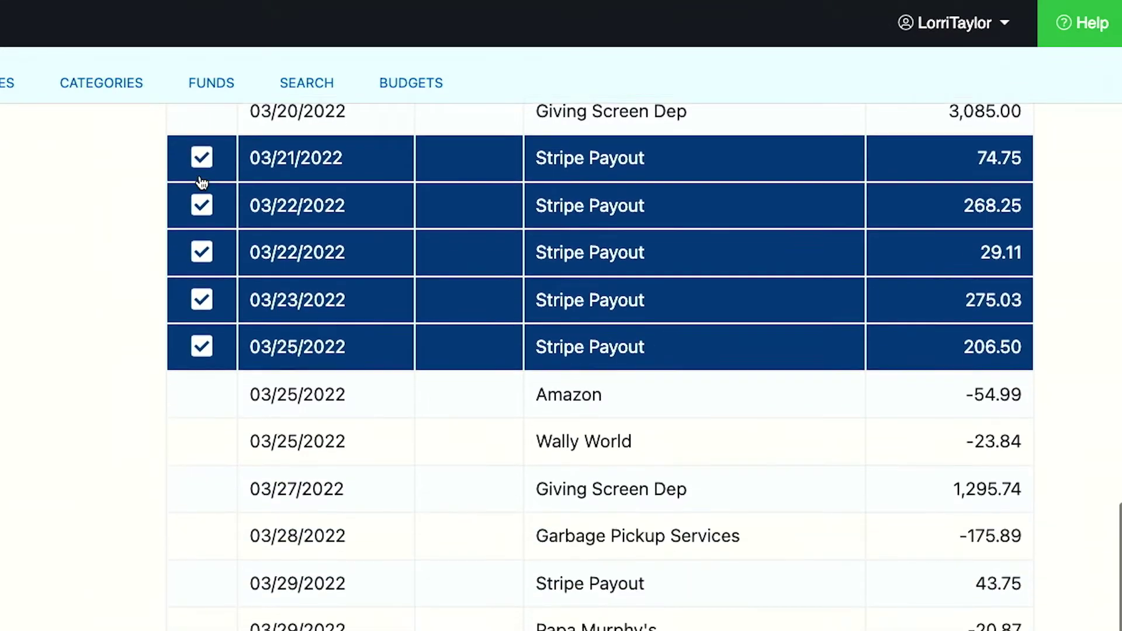
scroll(202, 182, down, 13)
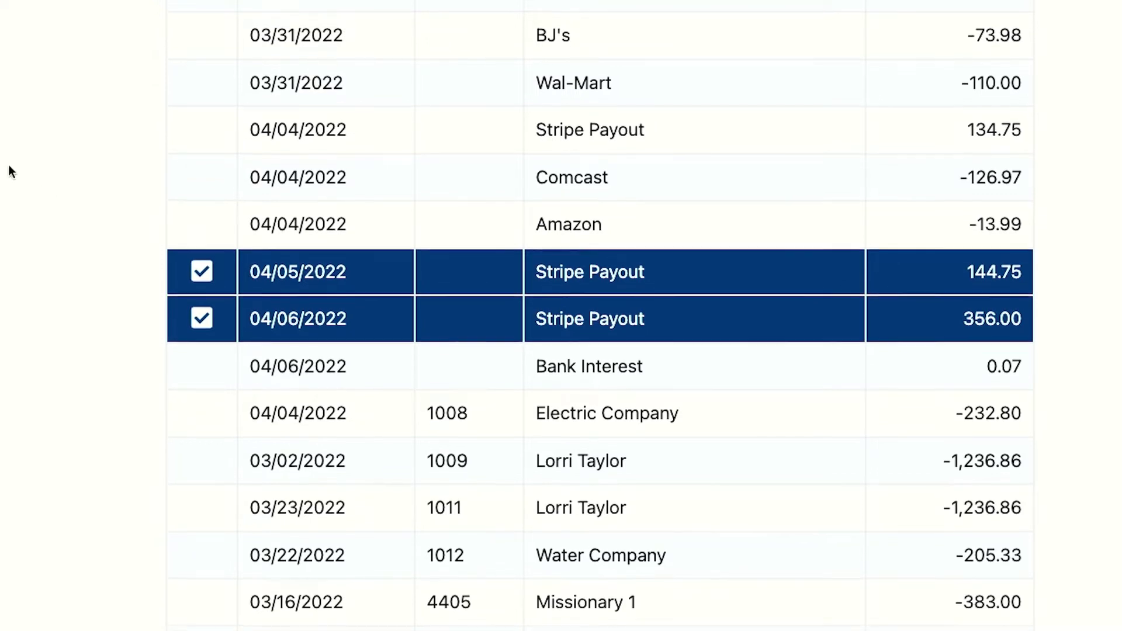
scroll(10, 170, up, 15)
scroll(5, 433, up, 5)
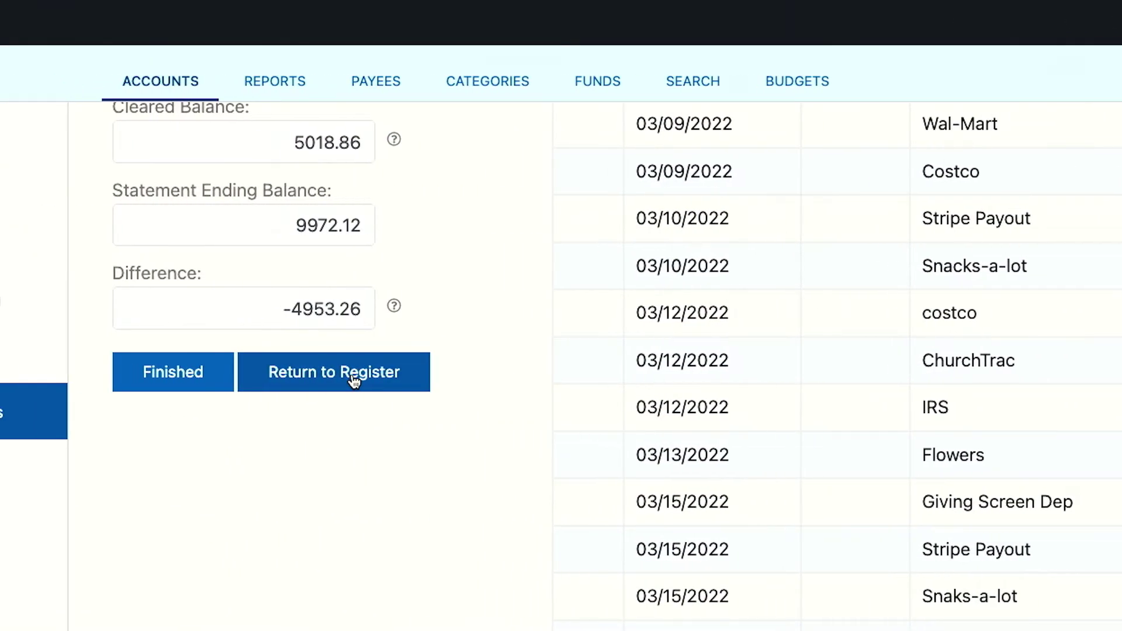
click(354, 381)
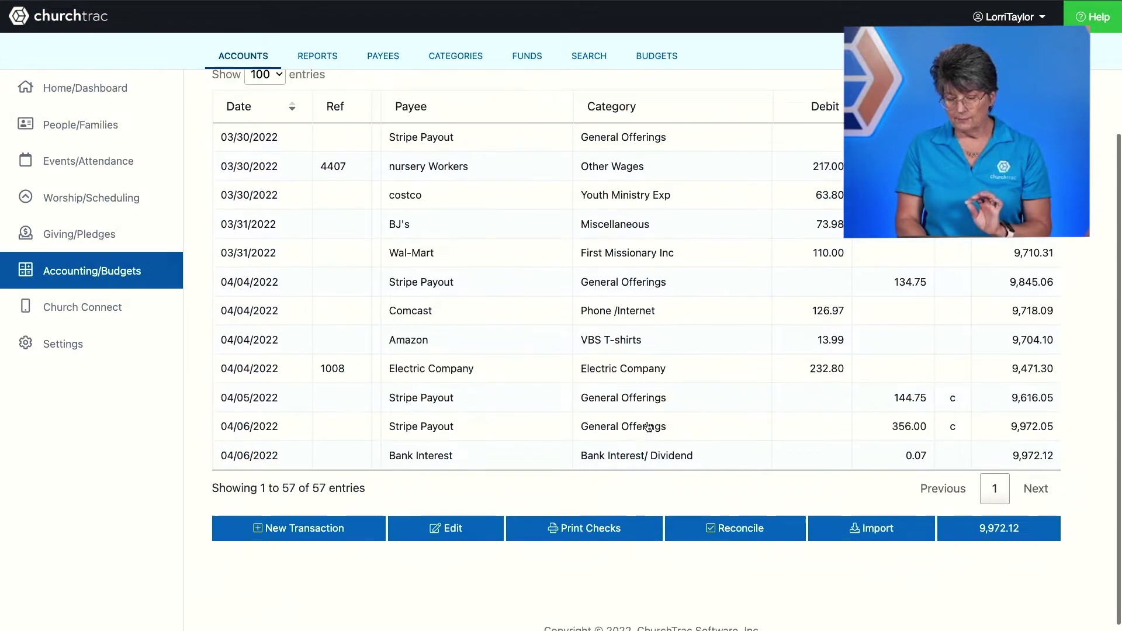
scroll(648, 427, up, 3)
scroll(648, 427, up, 7)
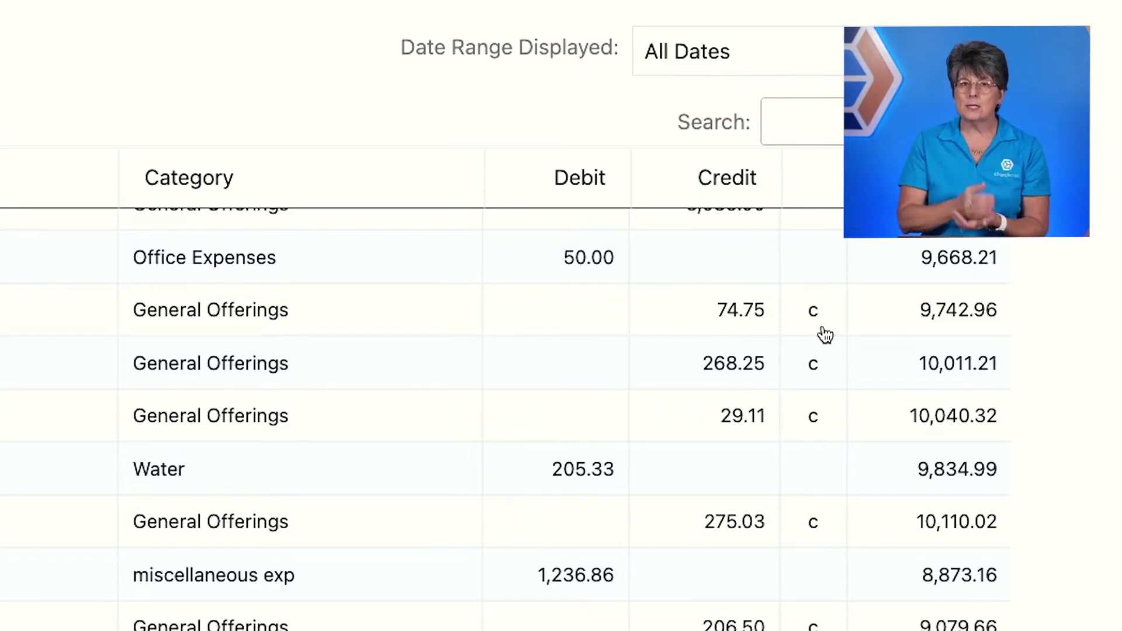
scroll(825, 335, up, 20)
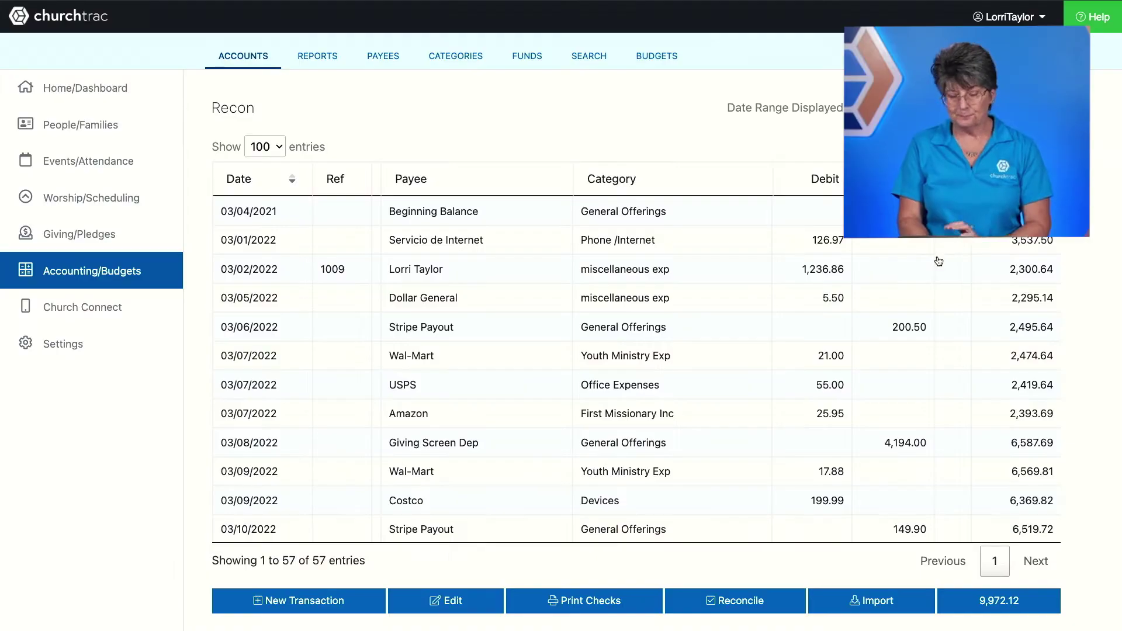
click(739, 597)
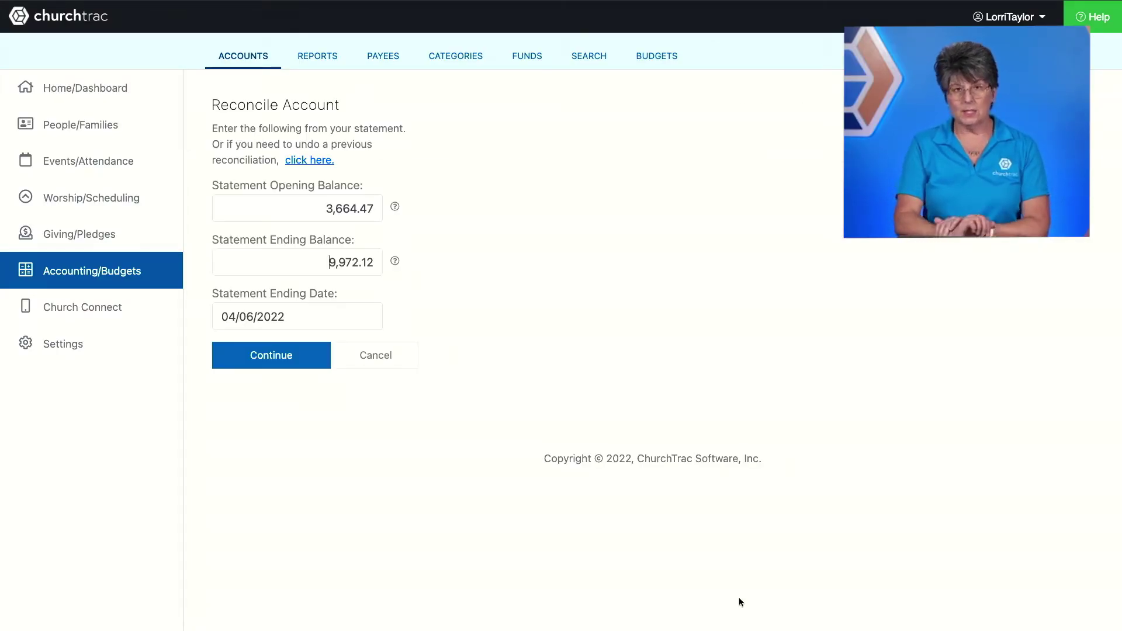
click(286, 359)
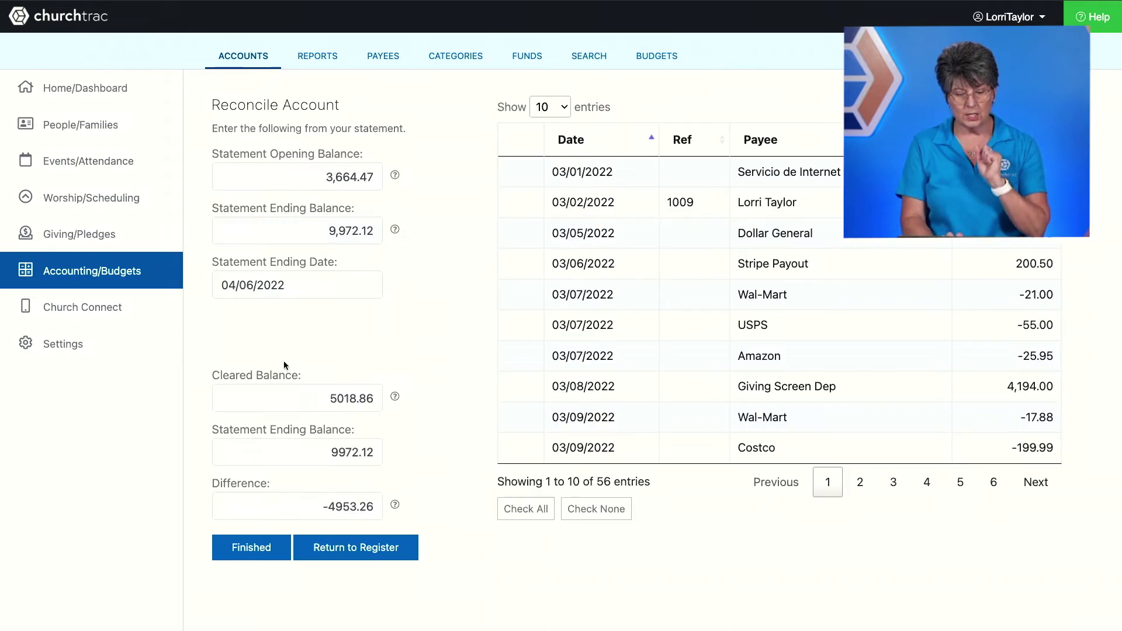
click(521, 512)
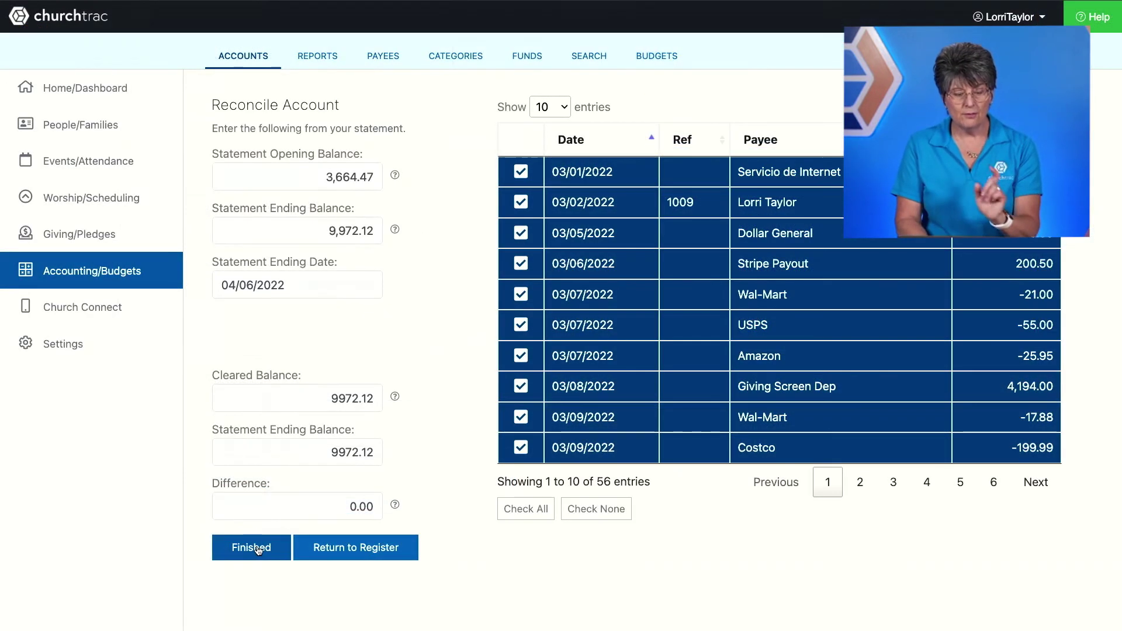
click(245, 498)
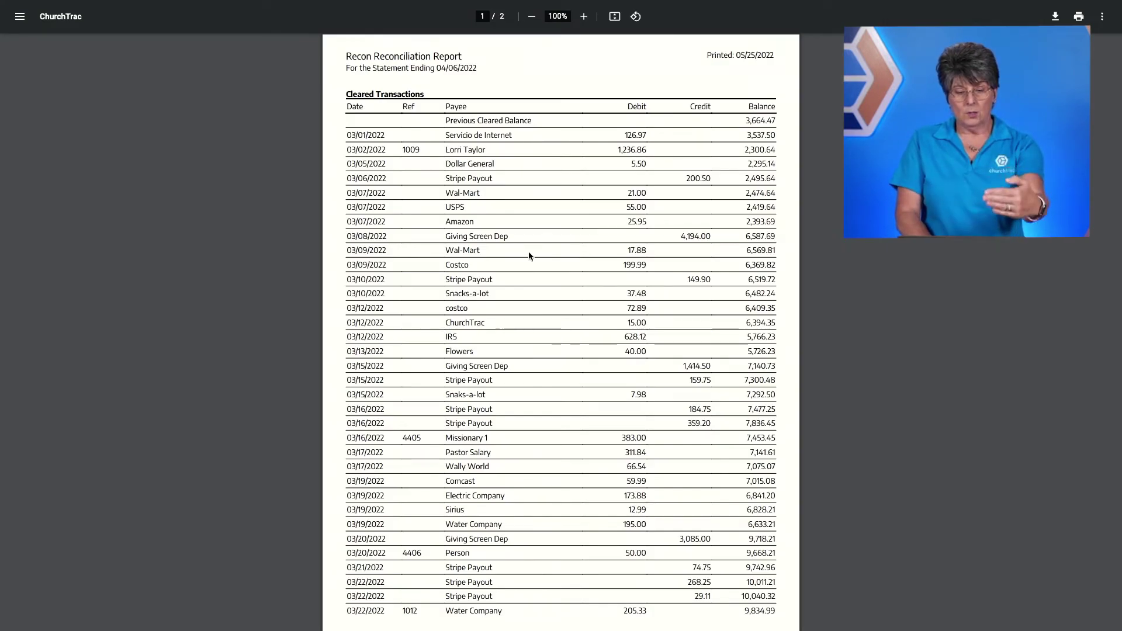
scroll(530, 256, down, 6)
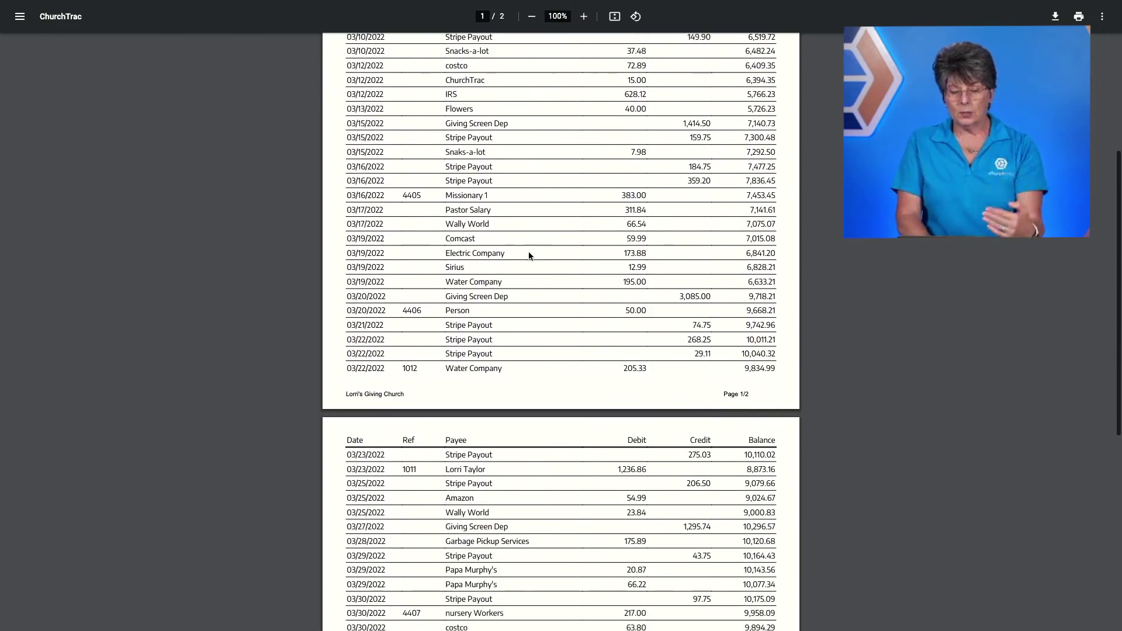
scroll(528, 256, down, 5)
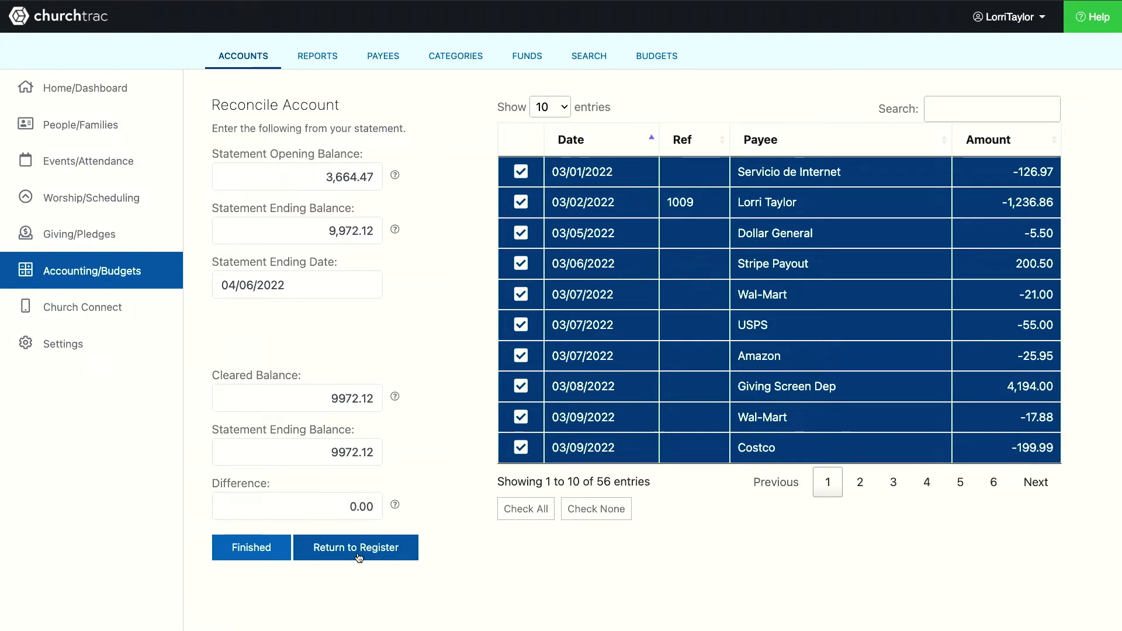
click(359, 557)
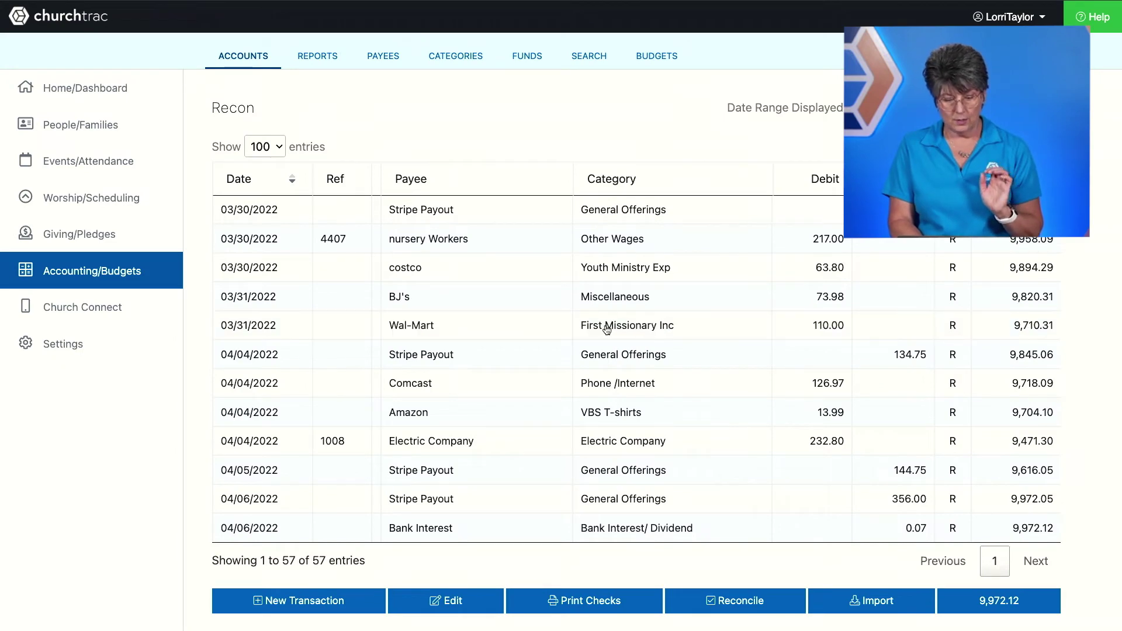
click(610, 326)
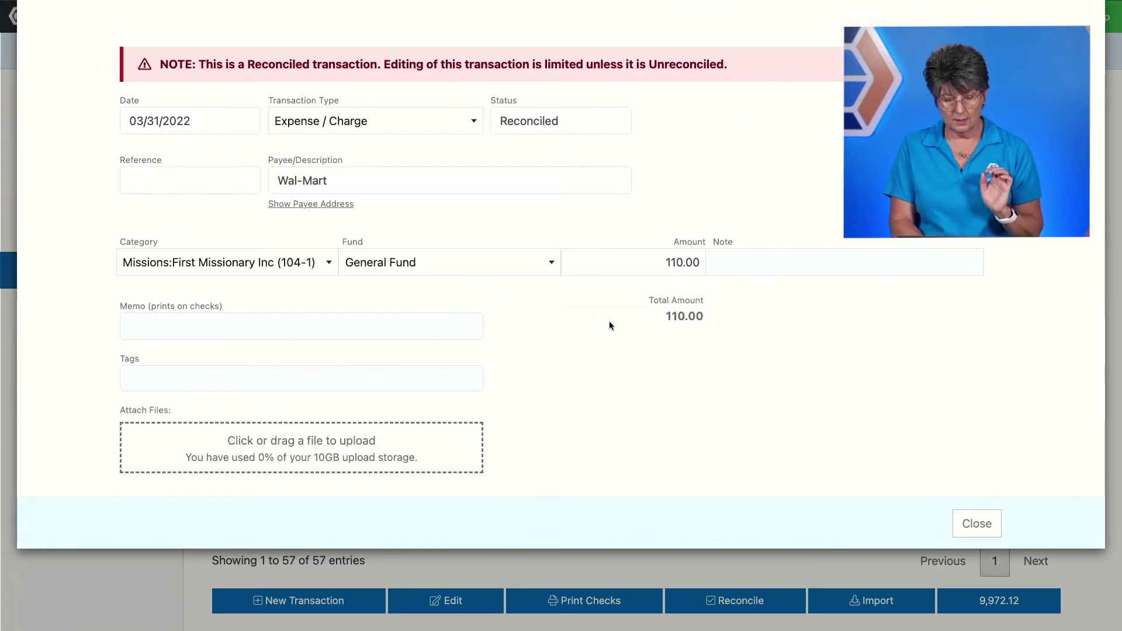
click(246, 261)
click(404, 263)
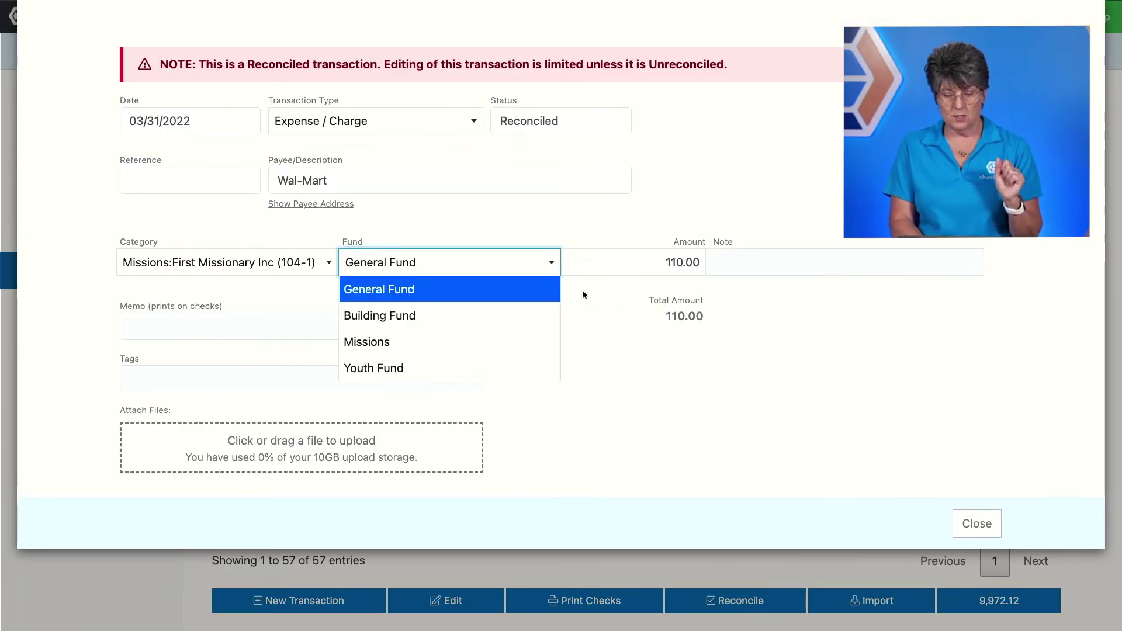
click(699, 266)
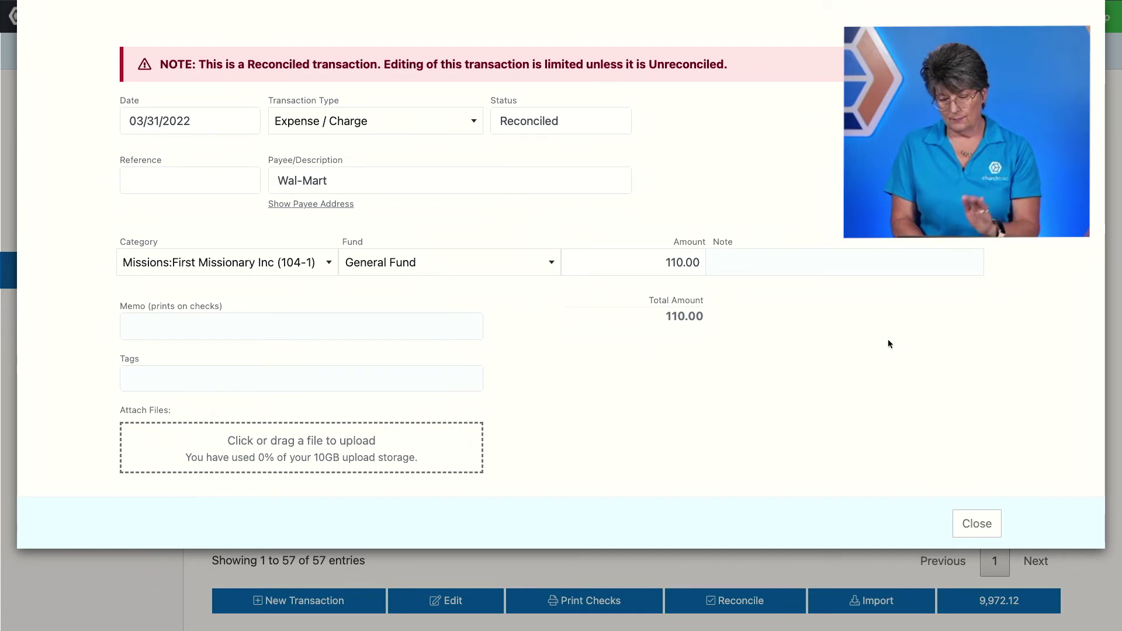
click(972, 525)
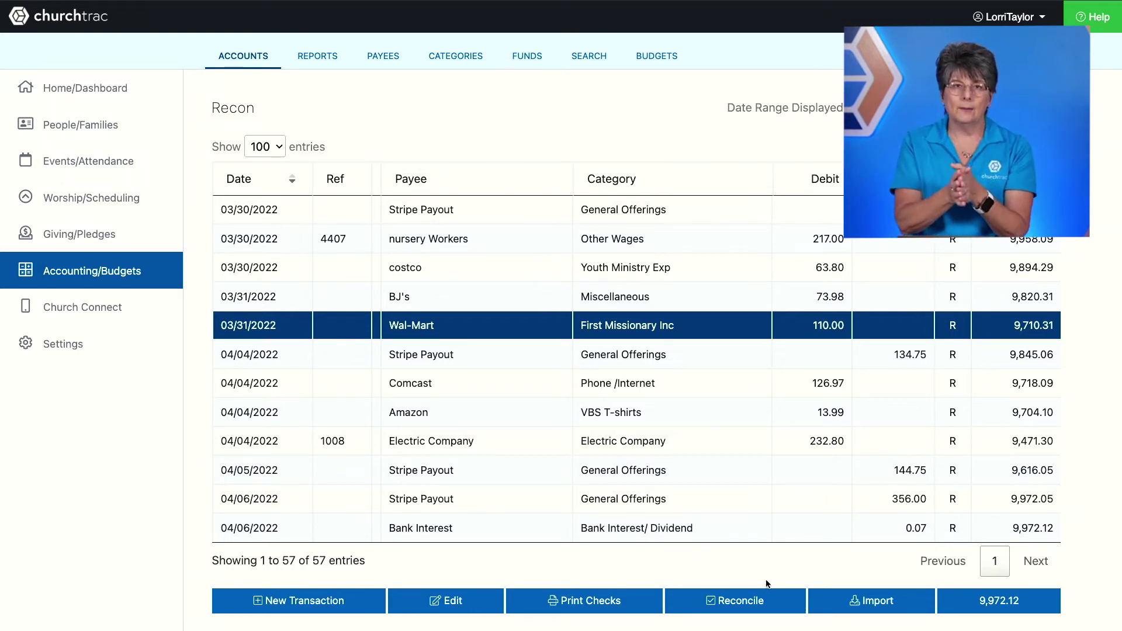
click(751, 603)
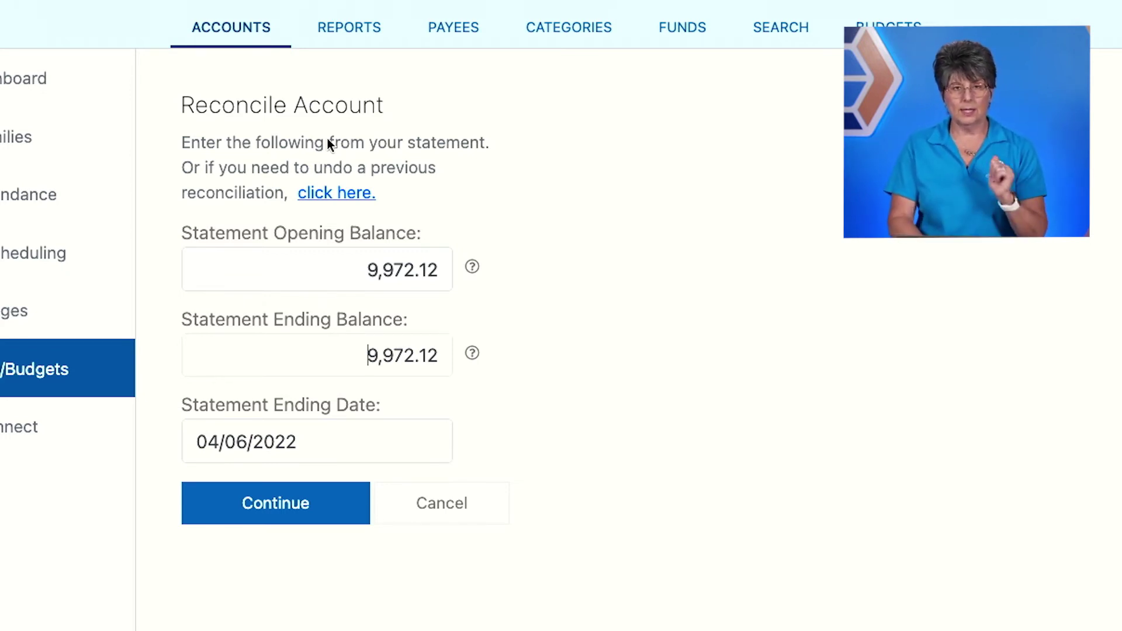
click(335, 194)
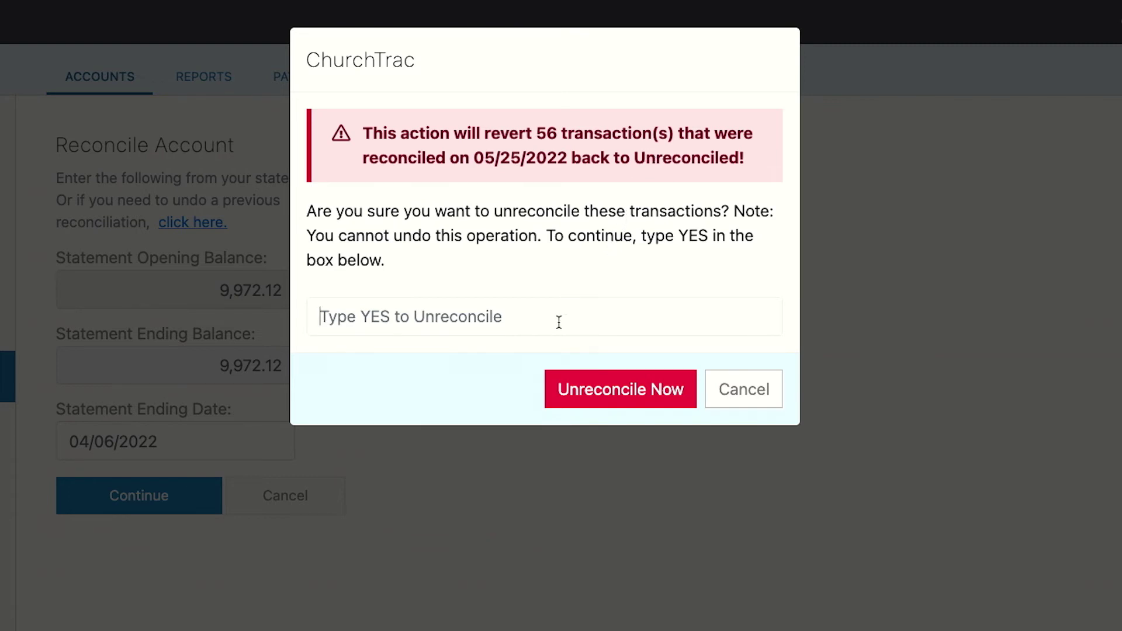
text(YES)
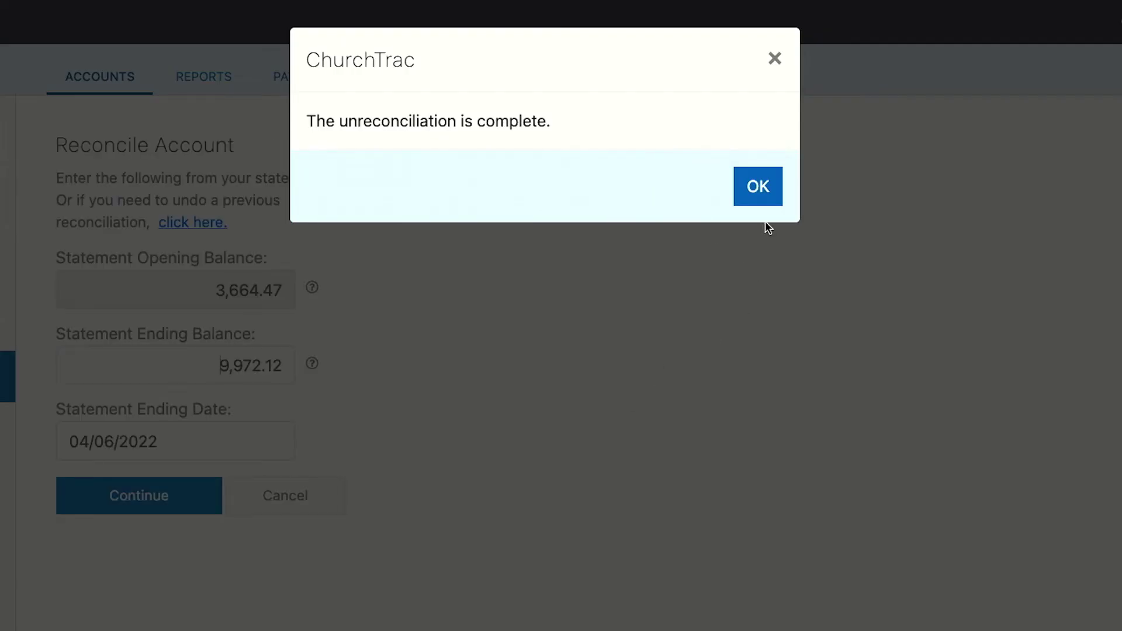
click(767, 202)
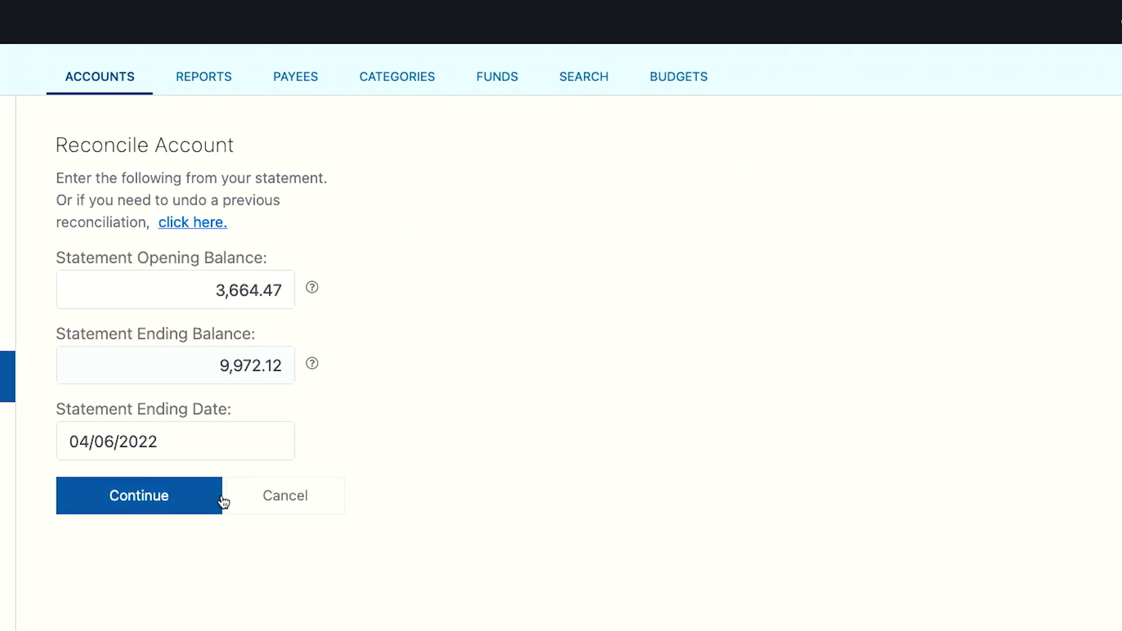
click(155, 501)
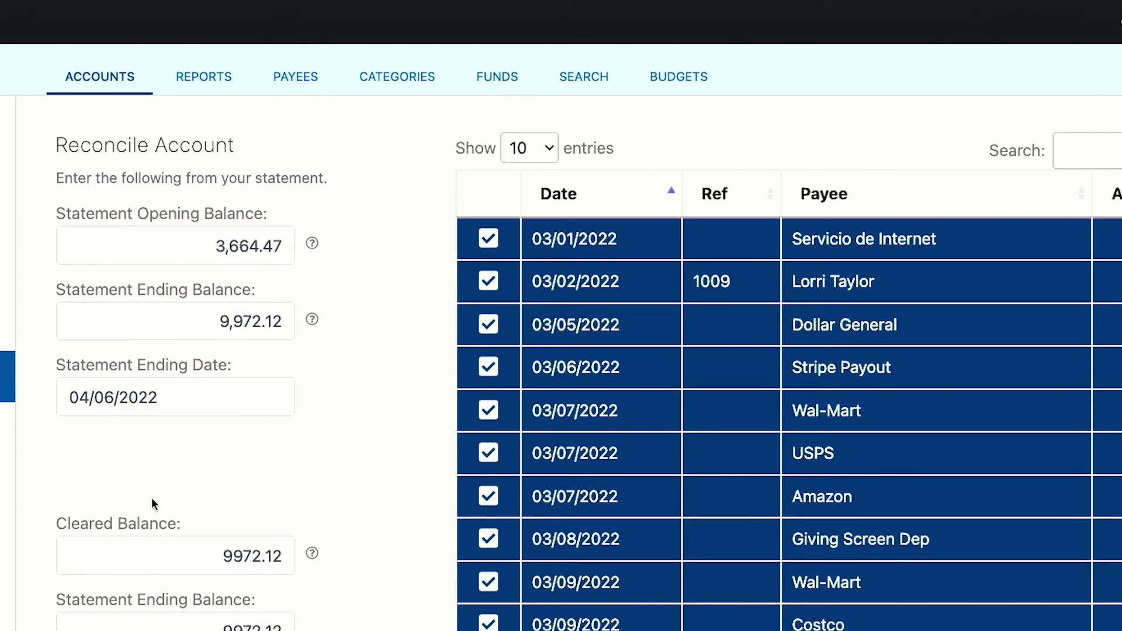
click(99, 85)
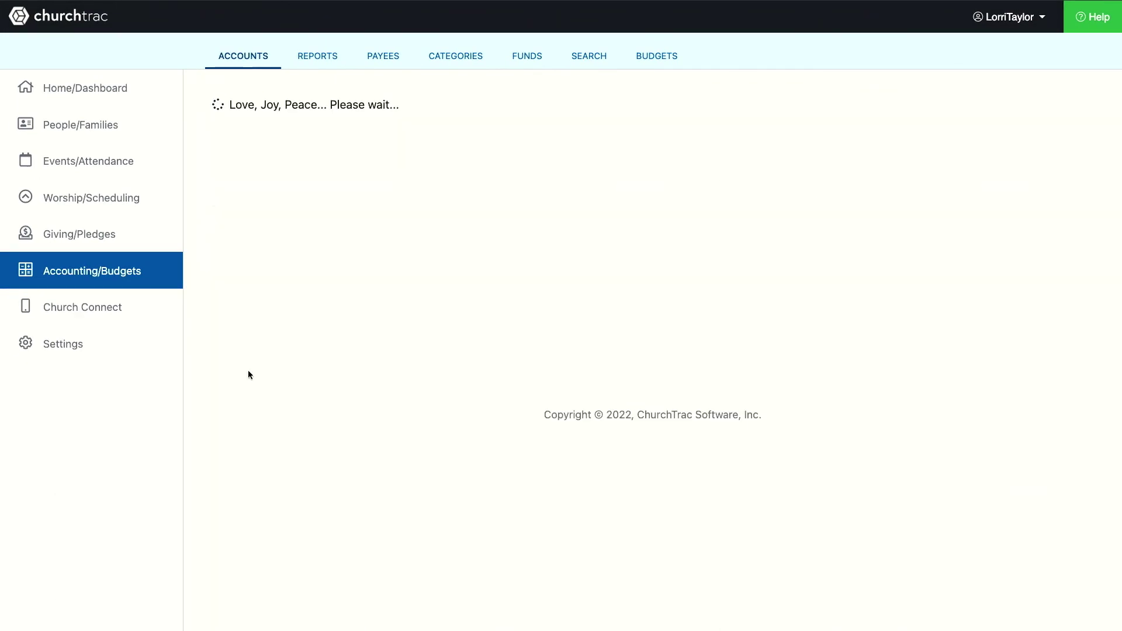